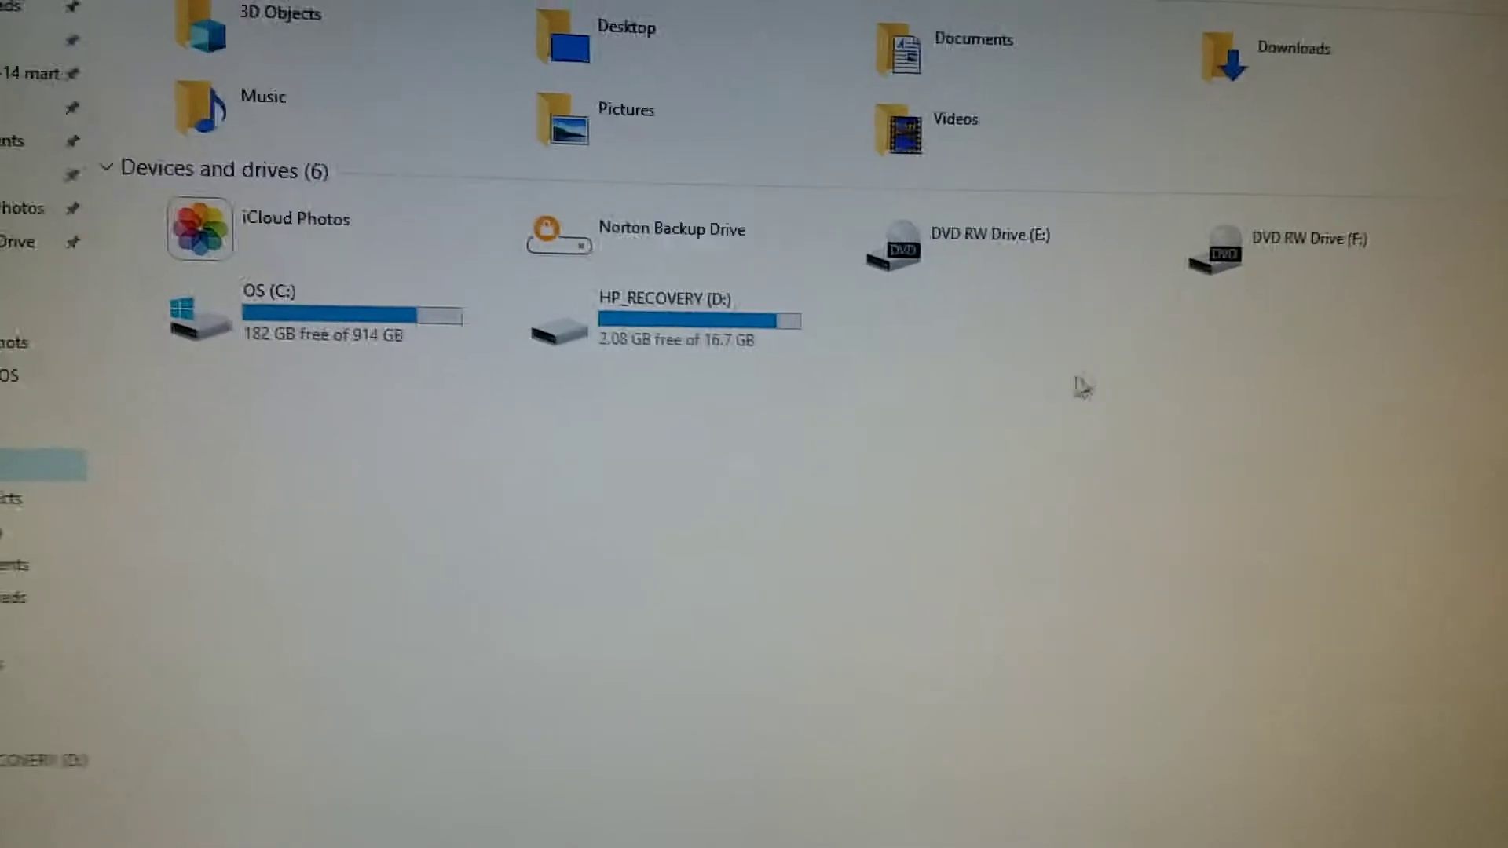
Drag-select both DVD RW drives, E: and F:, in This PC
{"action": "left_click_drag", "start_coordinate": [958, 316], "coordinate": [1270, 254]}
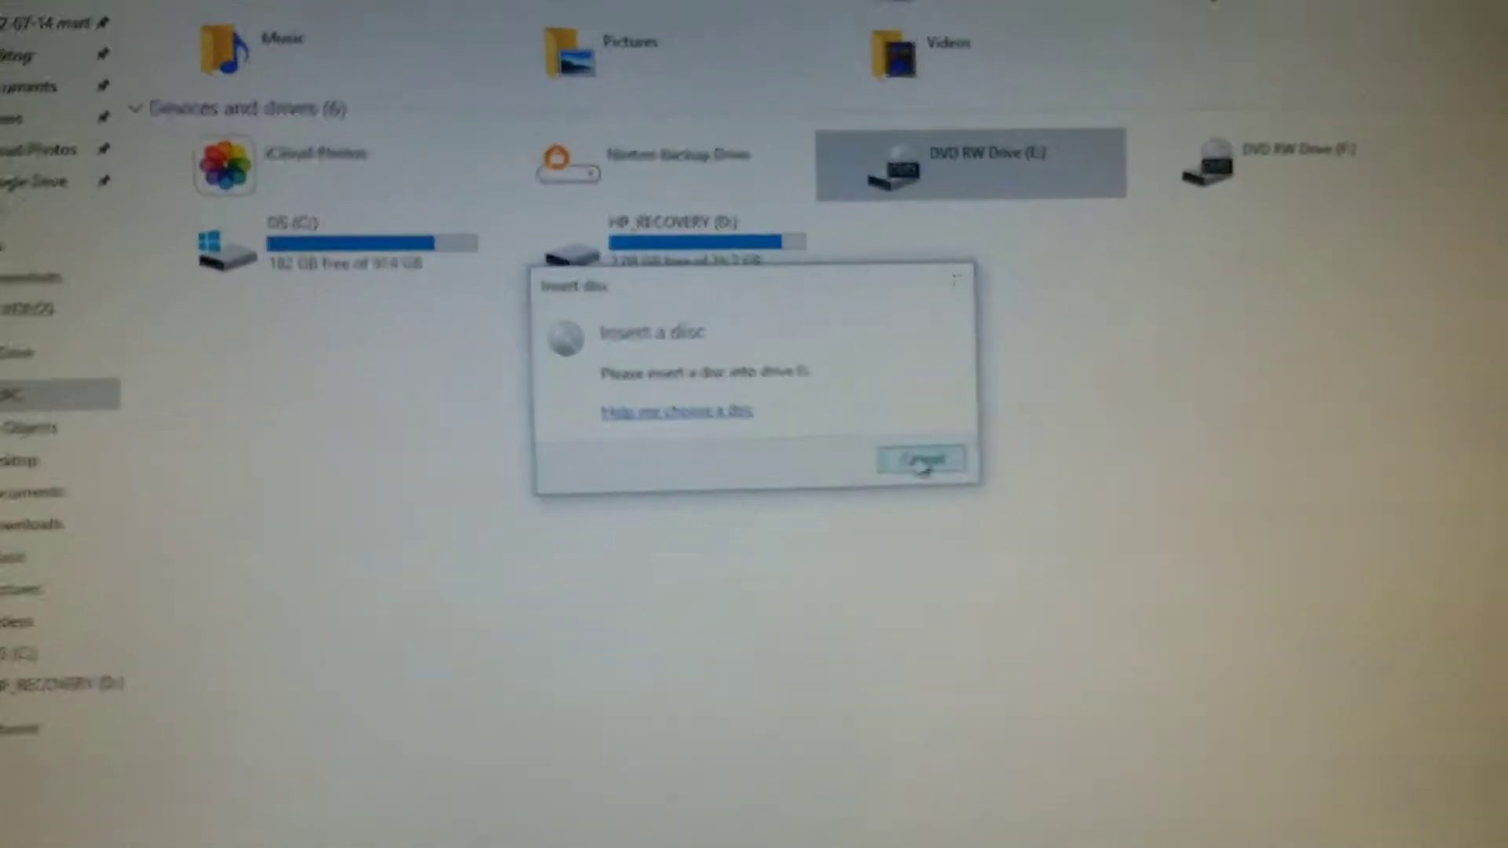
Cancel the E: disc prompt, try opening DVD RW Drive (F:), then cancel its prompt
{"action": "left_click", "coordinate": [940, 475]}
{"action": "double_click", "coordinate": [1261, 245]}
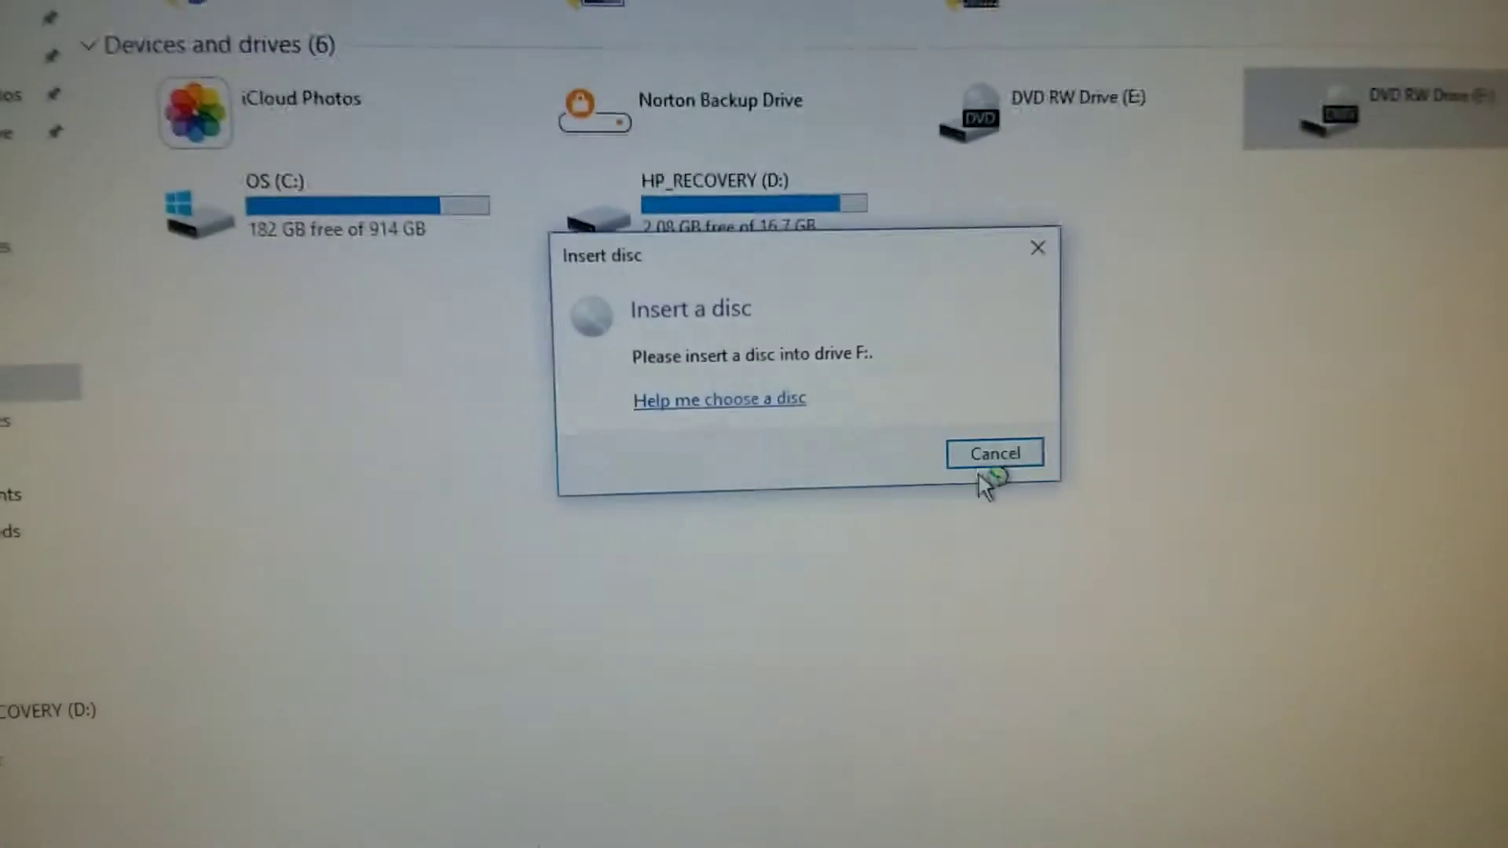
{"action": "left_click", "coordinate": [978, 465]}
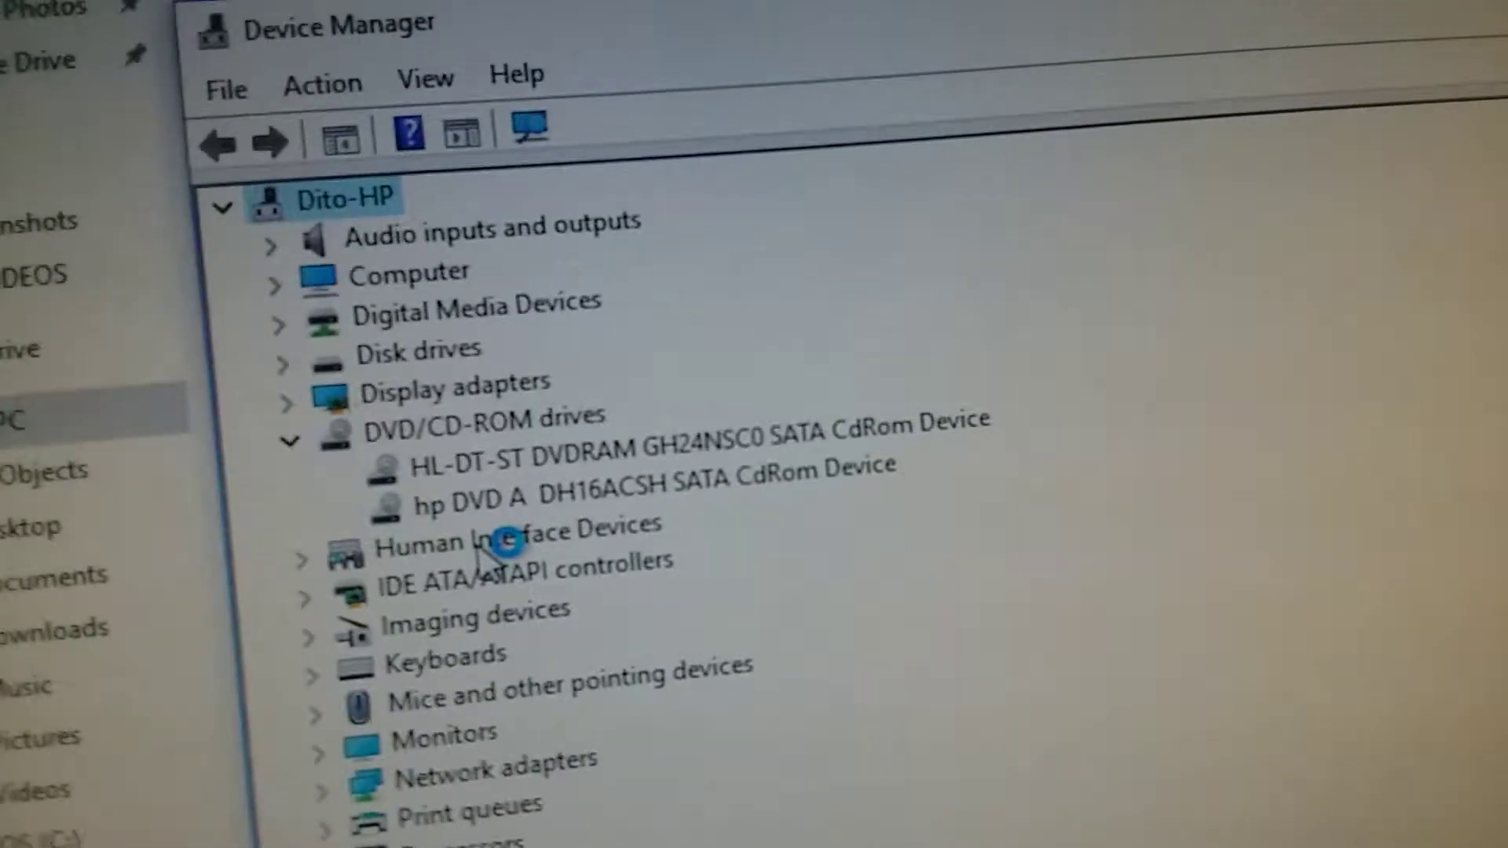
Select the HL-DT-ST DVDRAM drive, view its context menu, then close Device Manager
{"action": "left_click", "coordinate": [525, 439]}
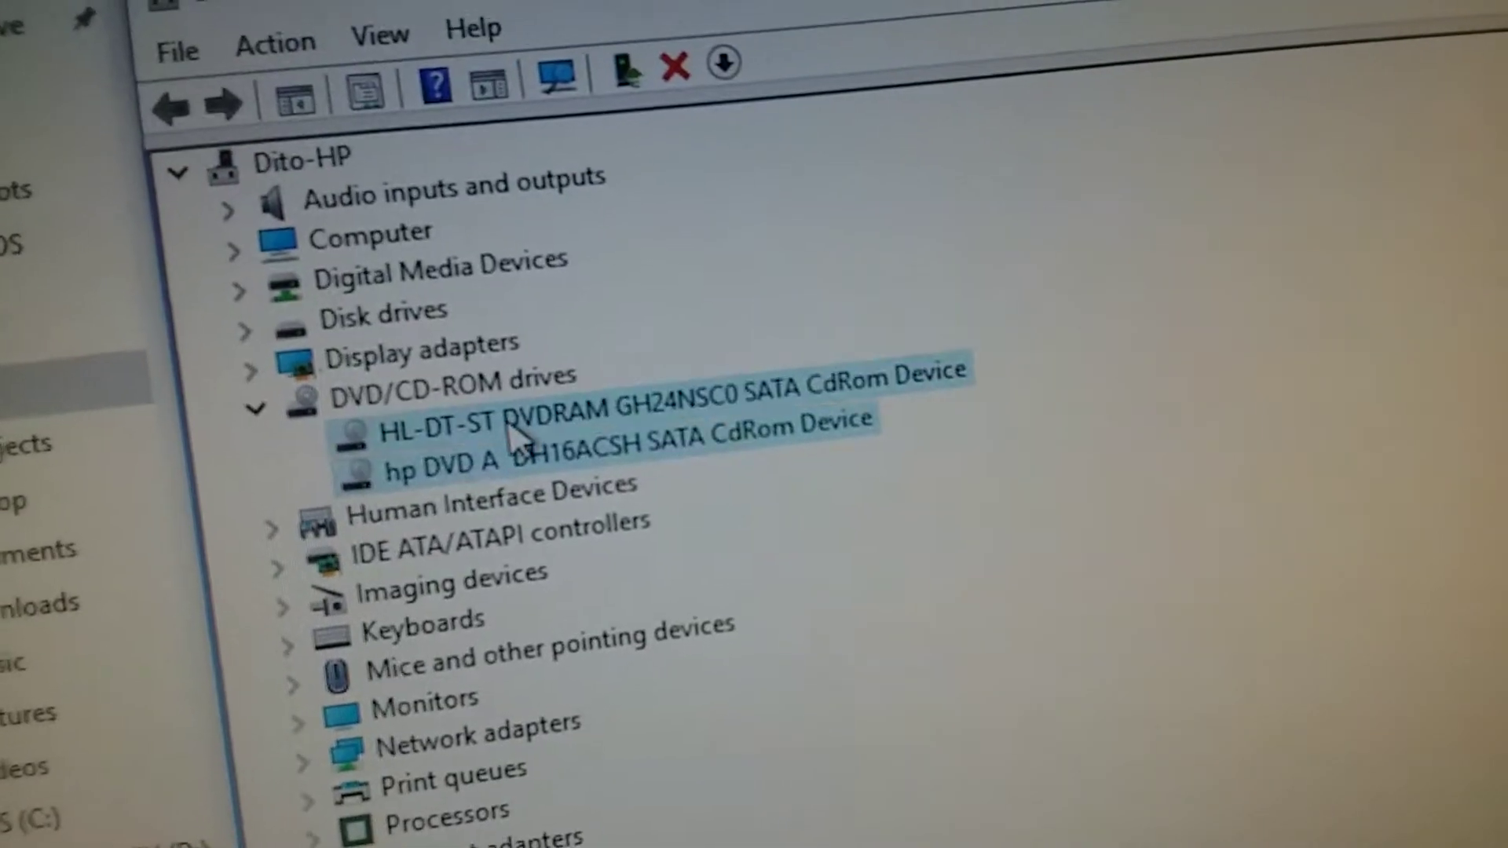
{"action": "right_click", "coordinate": [518, 434]}
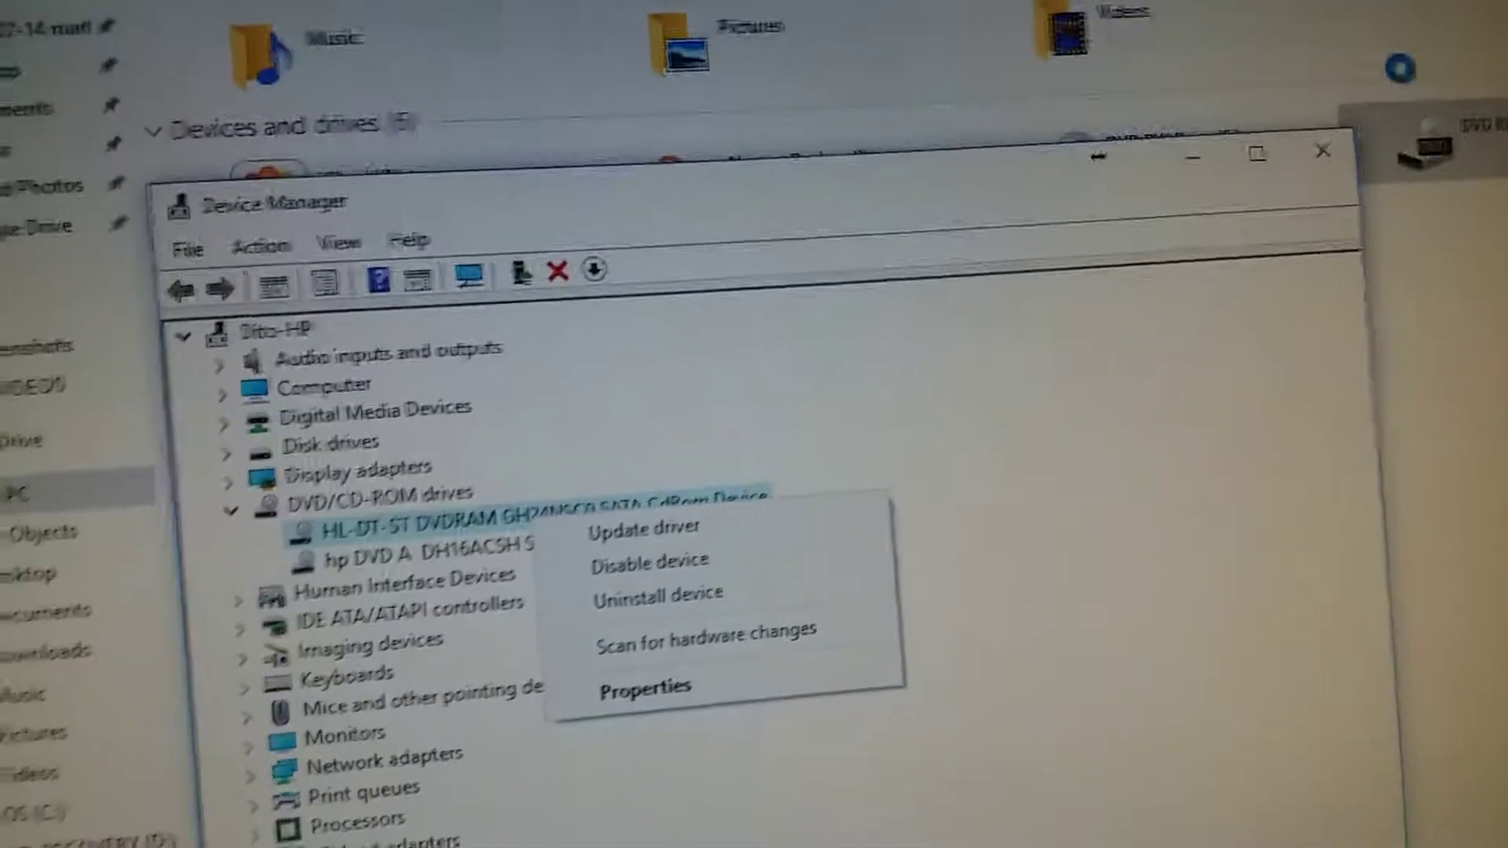
{"action": "left_click", "coordinate": [1301, 121]}
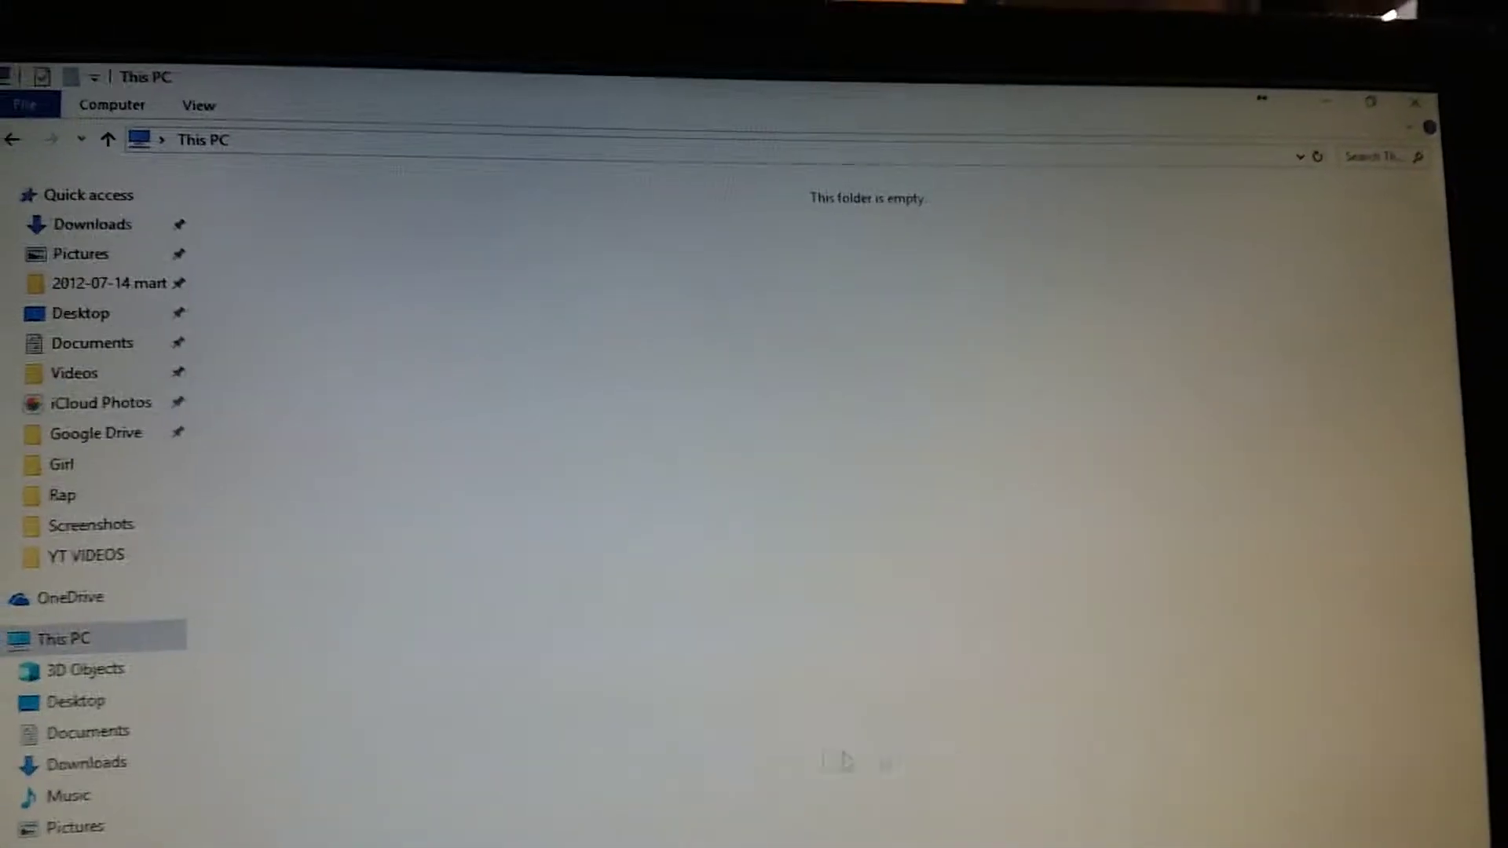
Refresh the empty This PC view so the drives reappear
{"action": "right_click", "coordinate": [615, 489]}
{"action": "left_click", "coordinate": [630, 589]}
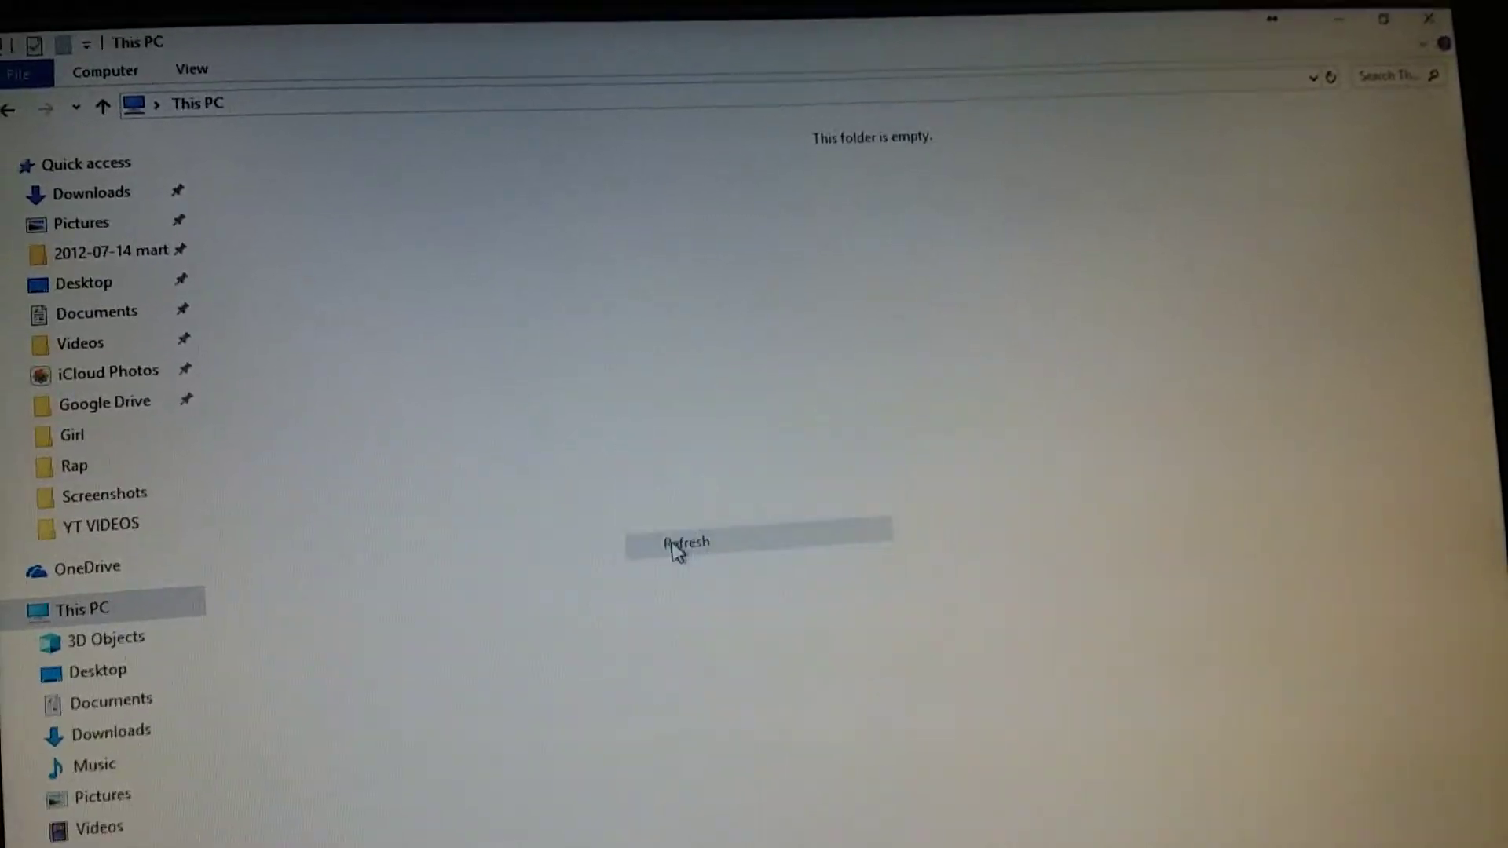